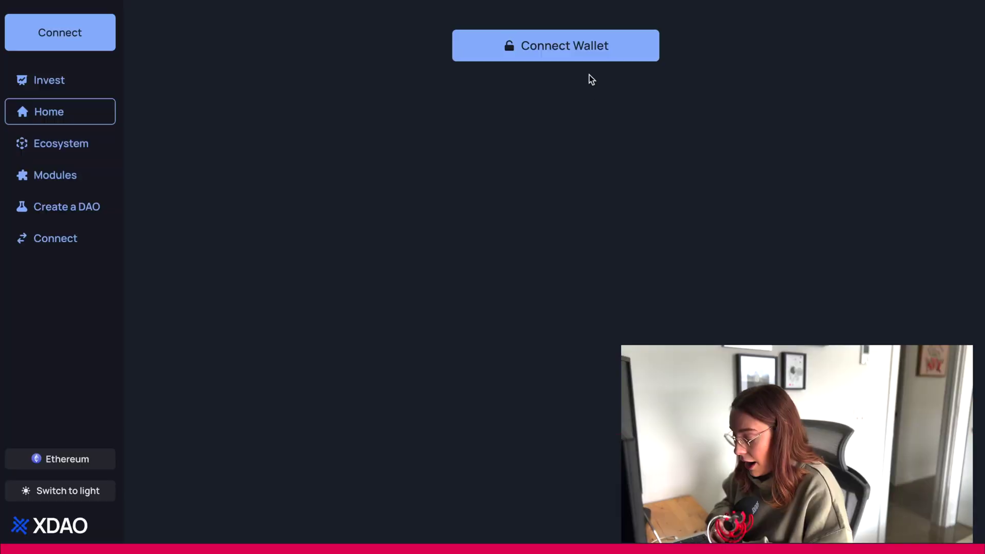
# Connect the MetaMask wallet, then browse the Invest page's DAO cards, such as YOLKA DAO and MercuryDAO.
pyautogui.click(587, 62)
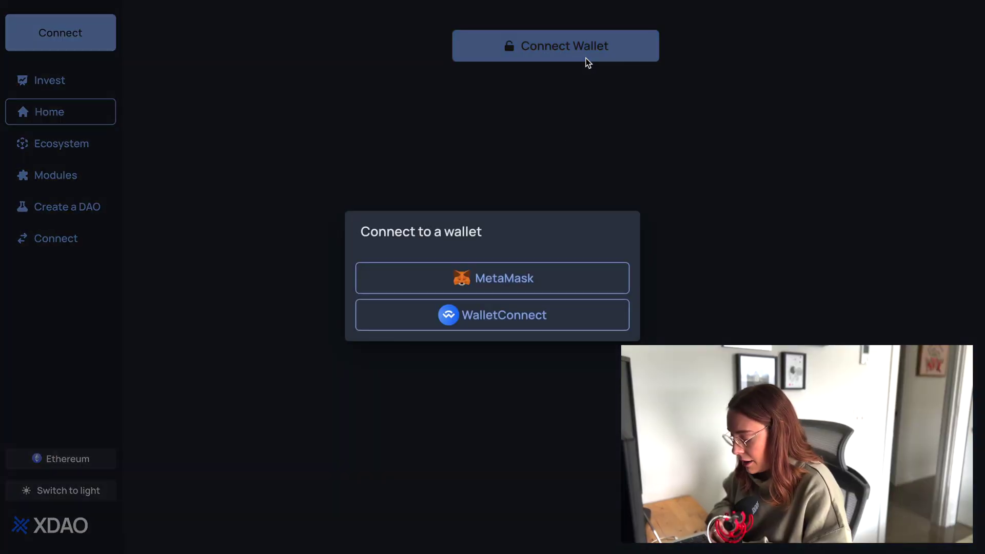
pyautogui.click(518, 284)
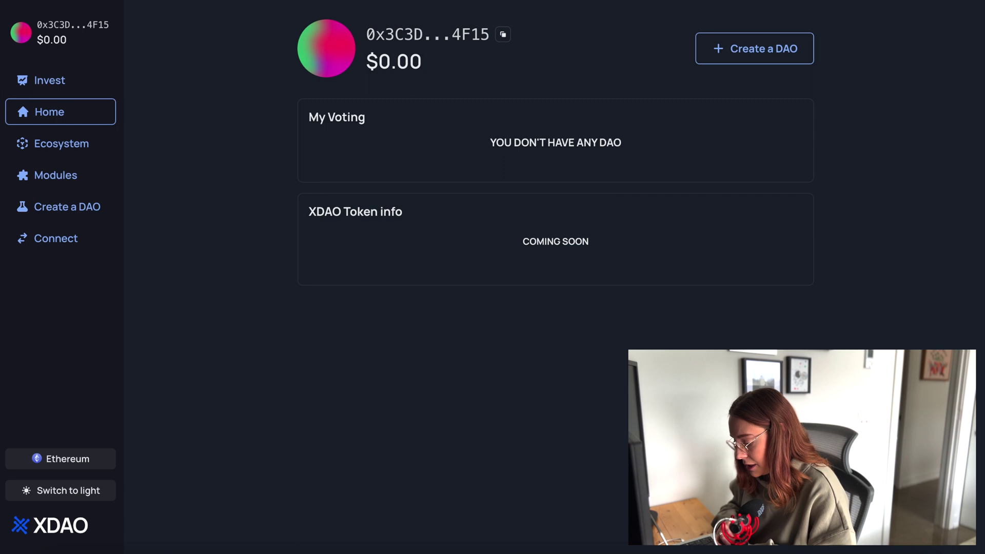
pyautogui.click(58, 91)
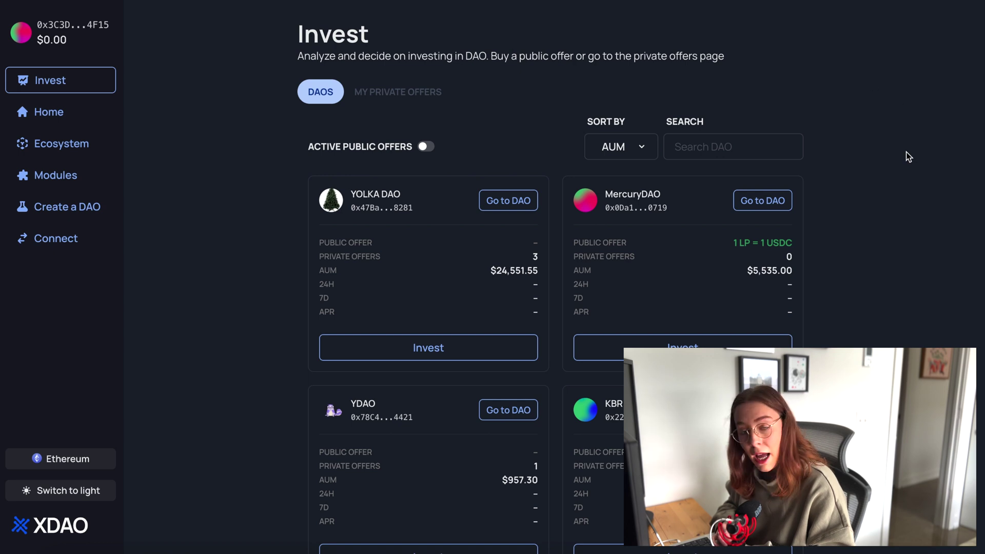
pyautogui.scroll(-2, 906, 152)
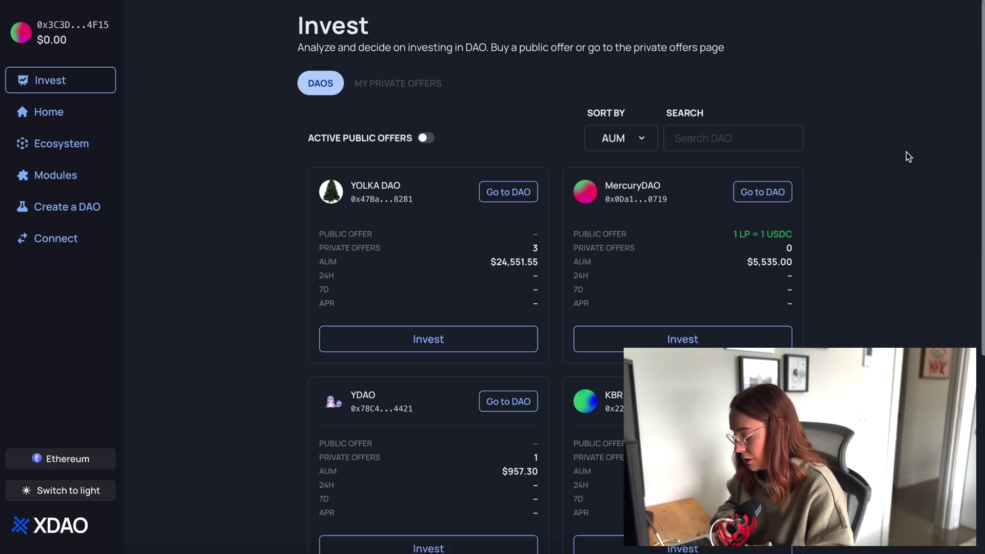
pyautogui.scroll(-4, 906, 152)
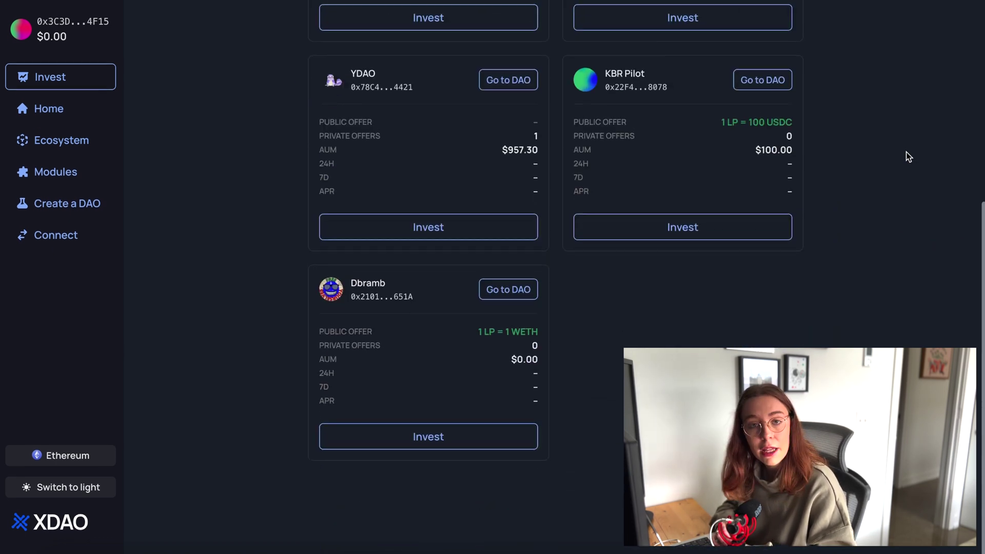
pyautogui.scroll(2, 906, 152)
pyautogui.scroll(4, 906, 152)
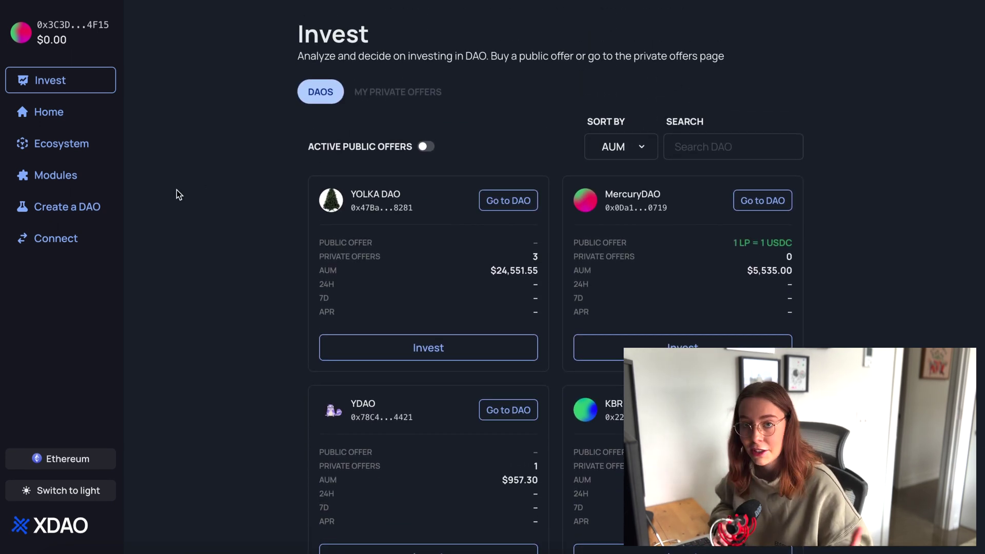
# Open the Ecosystem list of DAOs and scroll through its entries.
pyautogui.click(70, 142)
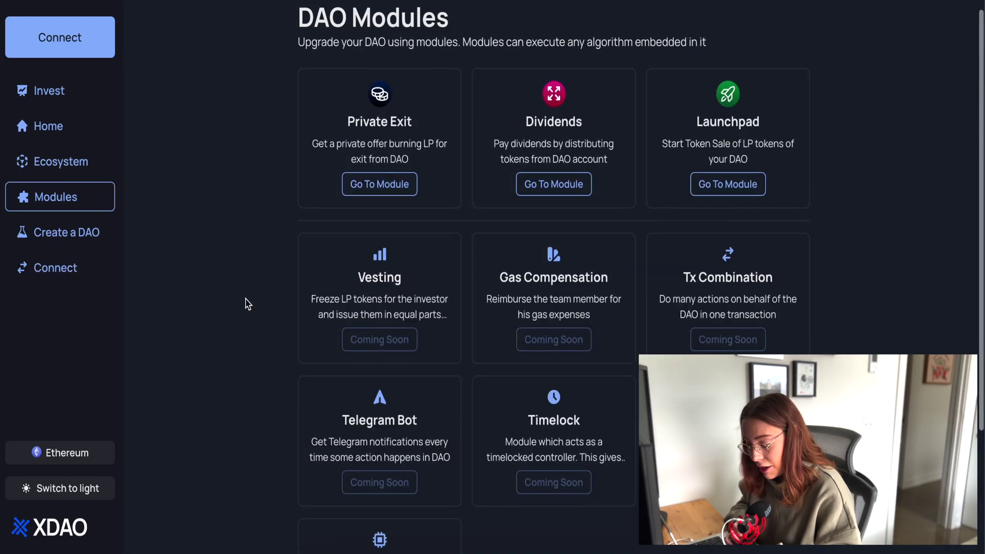
pyautogui.scroll(-3, 247, 303)
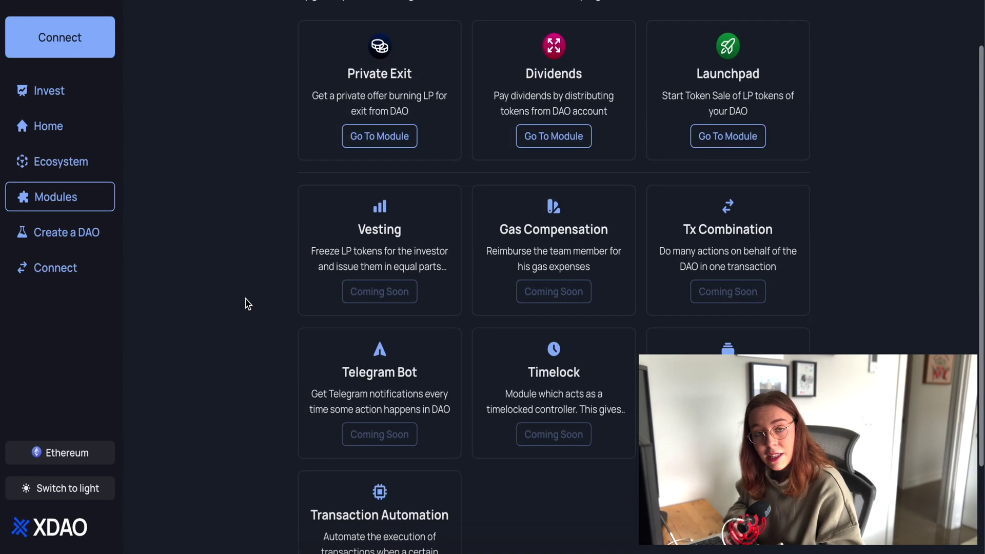
pyautogui.scroll(-2, 246, 303)
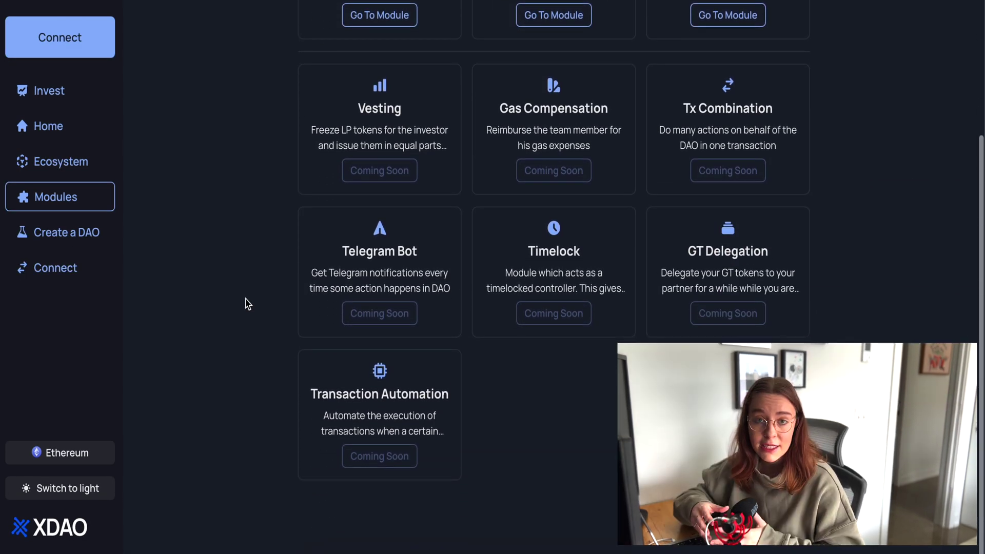
pyautogui.scroll(4, 245, 300)
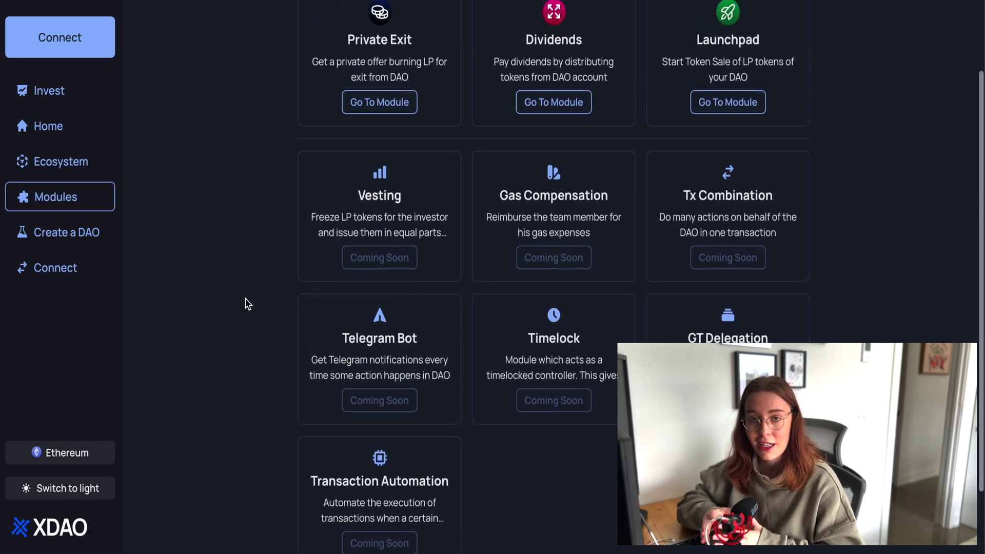
pyautogui.scroll(1, 247, 304)
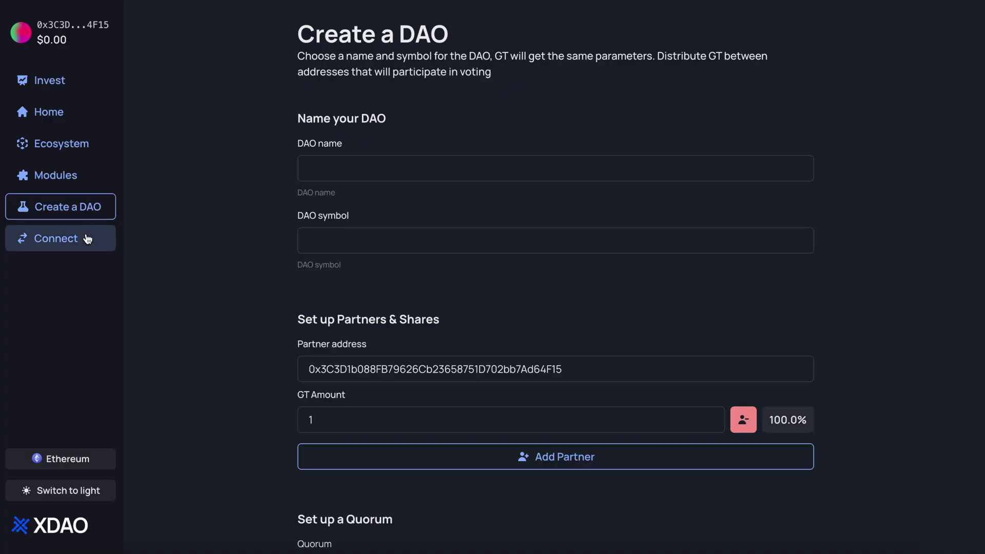
# Bring up the WalletConnect Connect page with its pairing QR code.
pyautogui.click(87, 239)
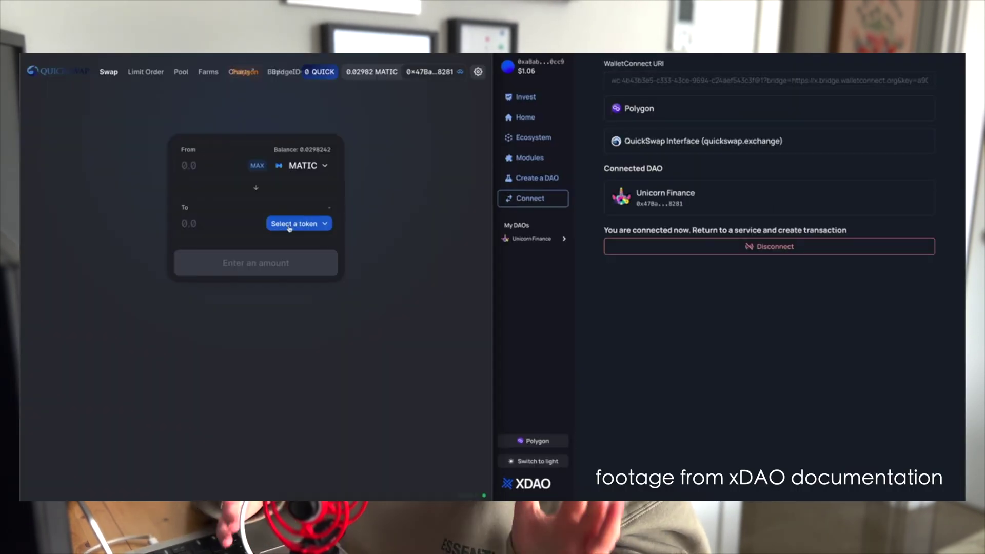
# Pick USDC as the QuickSwap receive token and review the 0.0002 MATIC swap transaction.
pyautogui.click(286, 223)
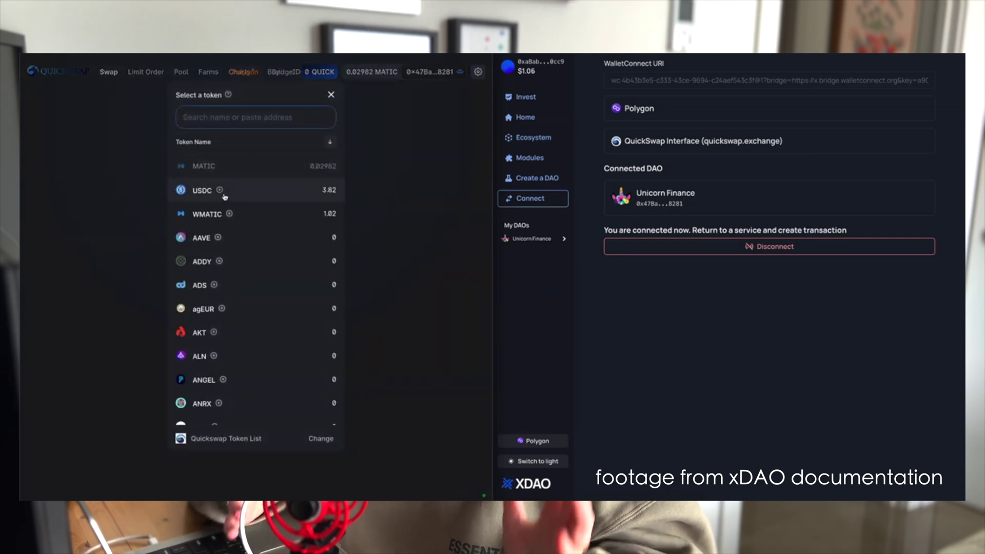
pyautogui.click(252, 189)
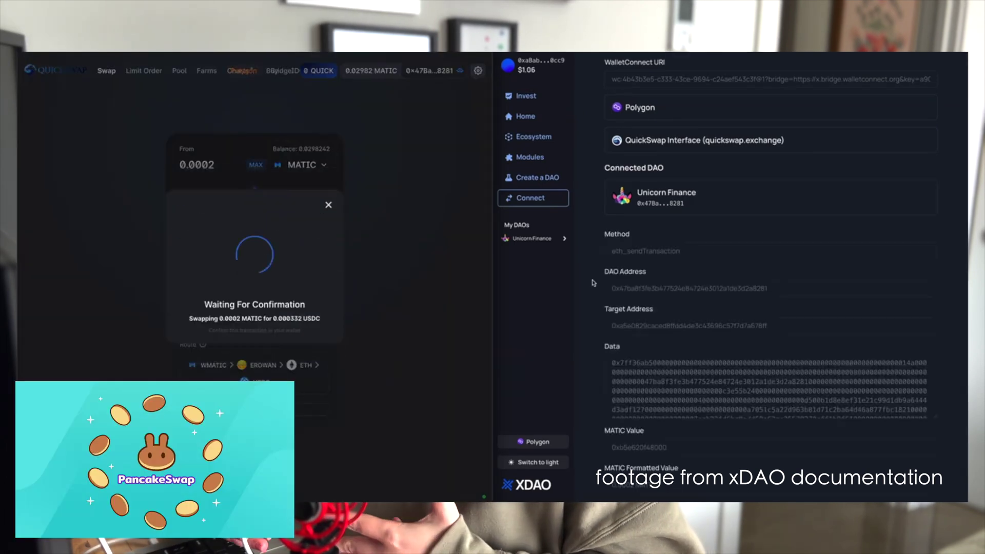
pyautogui.scroll(-5, 640, 234)
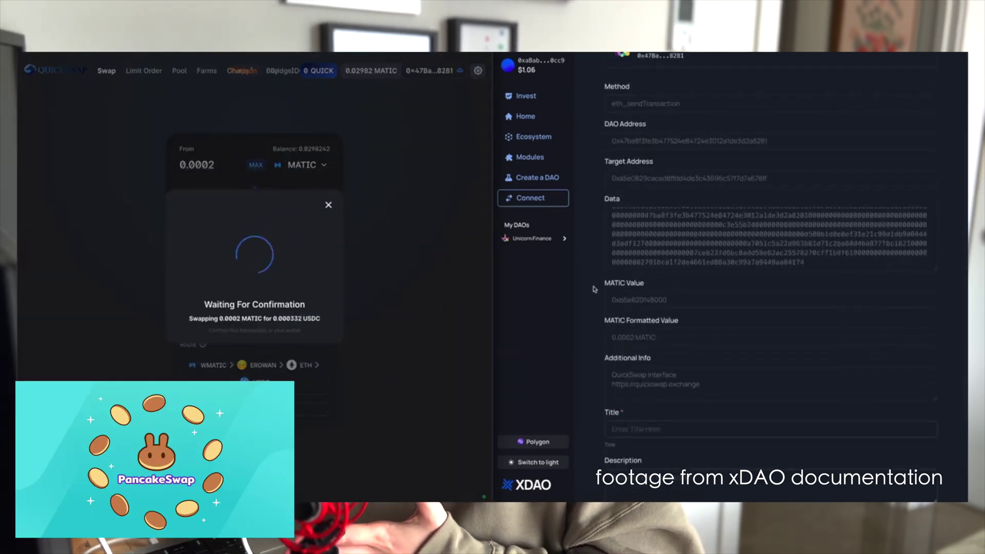
pyautogui.scroll(-2, 645, 346)
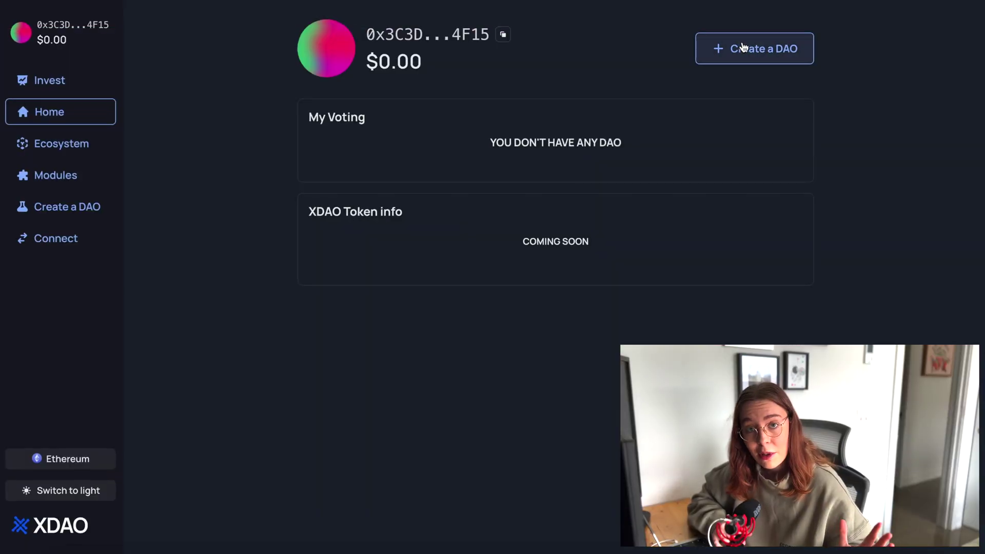
# Open the new-DAO form, enter the name 'Test', and add a second partner.
pyautogui.click(743, 46)
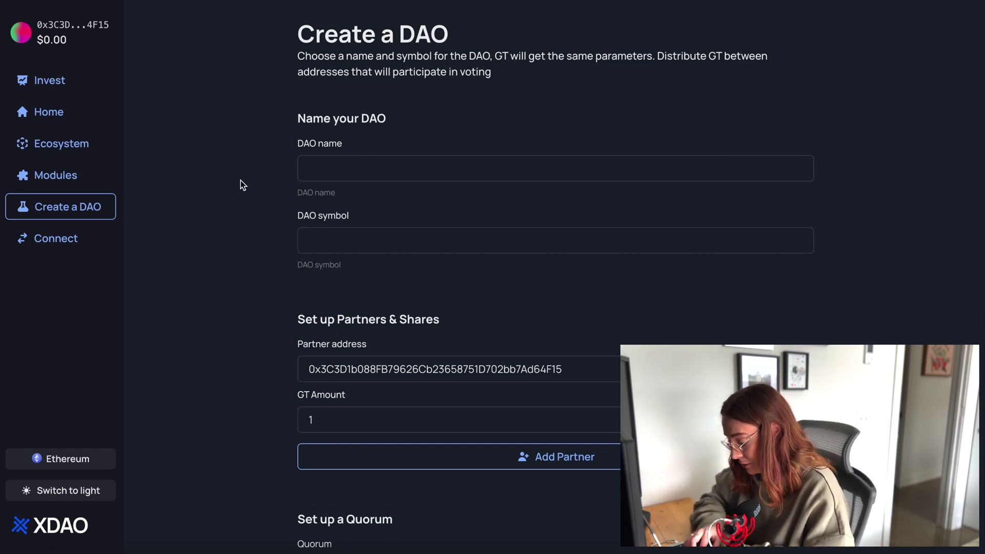
pyautogui.write('TestDao')
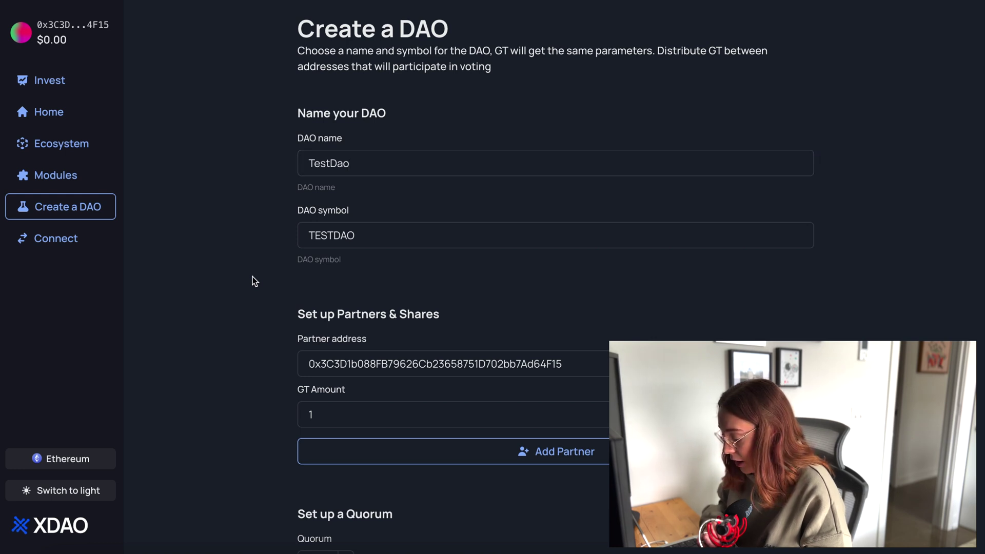
pyautogui.scroll(-3, 369, 284)
pyautogui.click(369, 285)
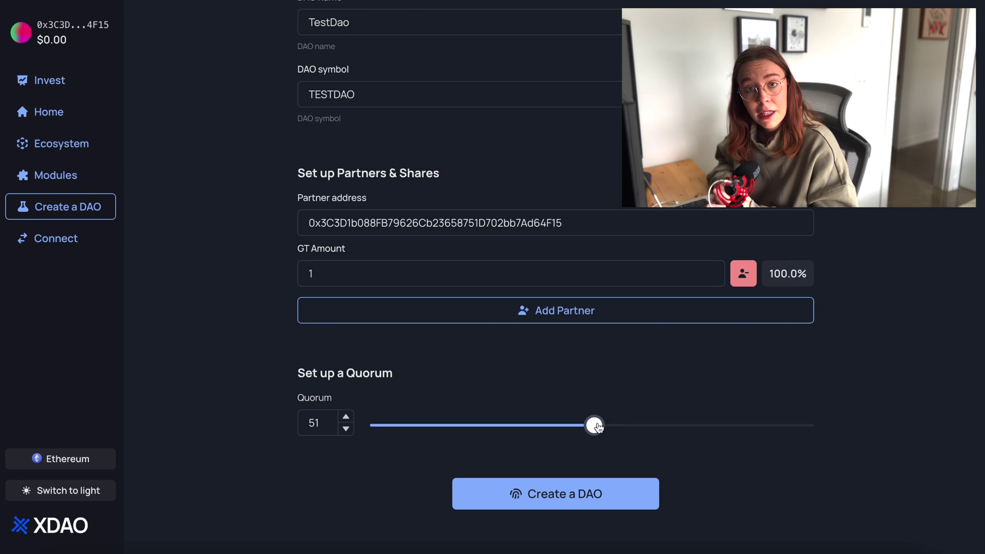
# Set the quorum to 51% and submit TestDao for creation.
pyautogui.moveTo(594, 425)
pyautogui.mouseDown()
pyautogui.moveTo(693, 426)
pyautogui.moveTo(562, 440)
pyautogui.moveTo(612, 439)
pyautogui.moveTo(601, 440)
pyautogui.mouseUp()
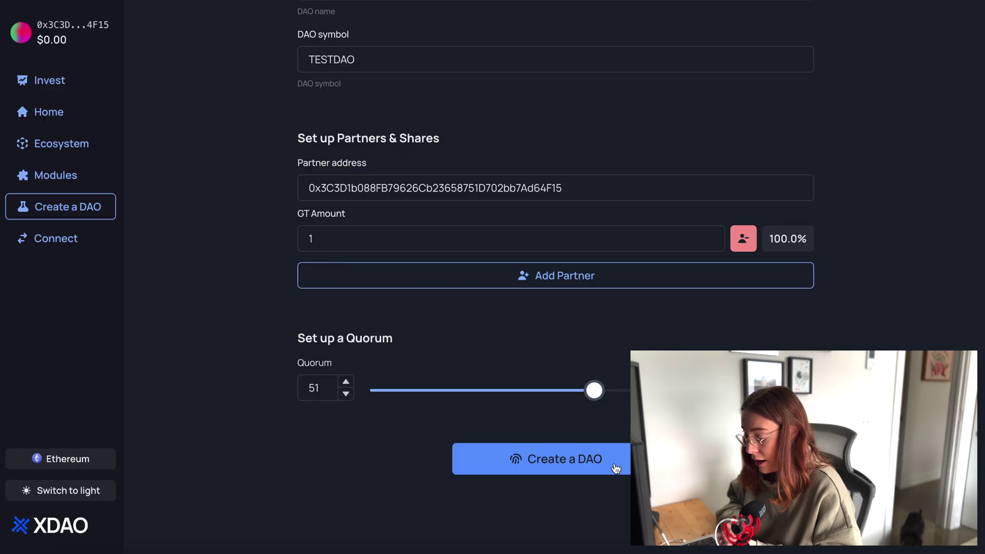
pyautogui.click(616, 465)
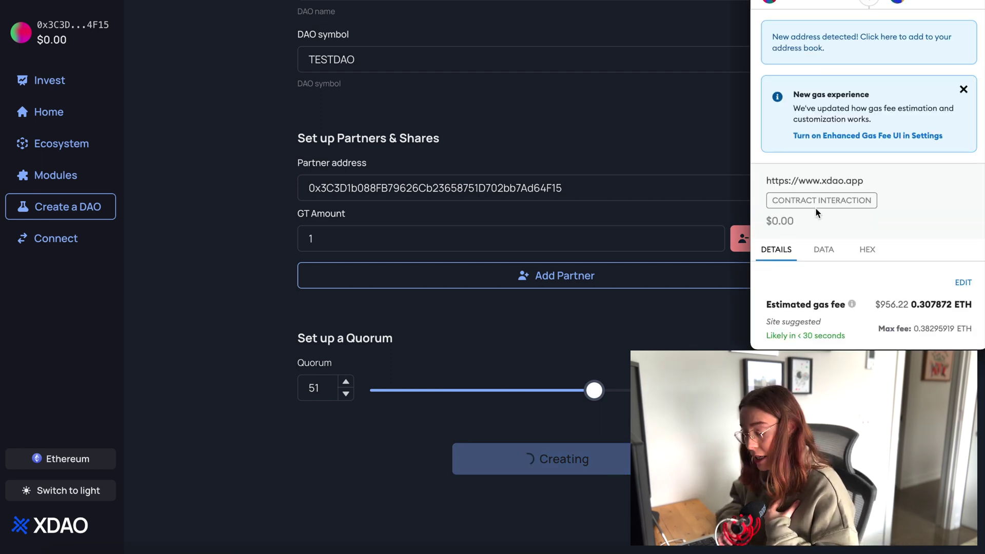
# Reject the underfunded Ethereum transaction, then confirm TestDao's creation on Rinkeby in MetaMask.
pyautogui.scroll(-3, 867, 192)
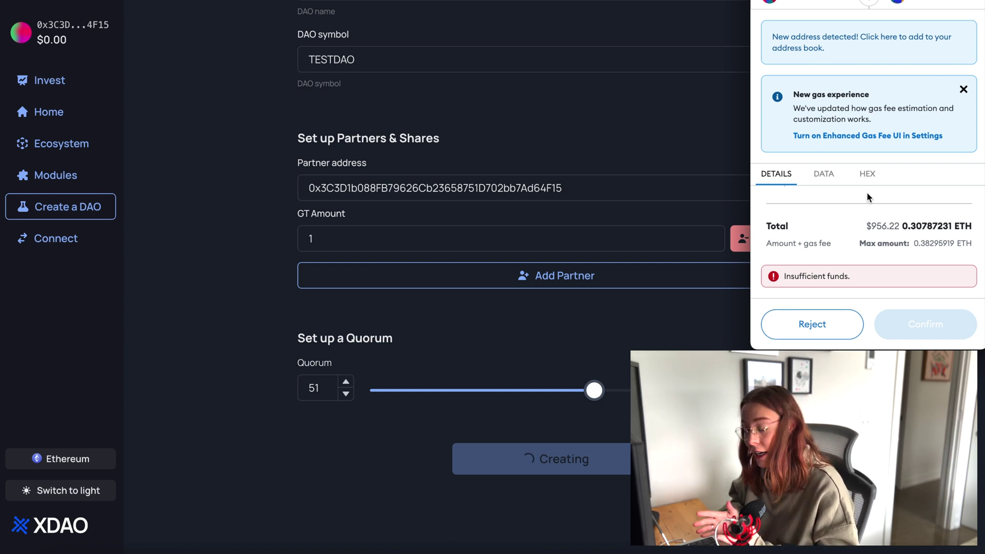
pyautogui.scroll(3, 867, 193)
pyautogui.scroll(-3, 867, 193)
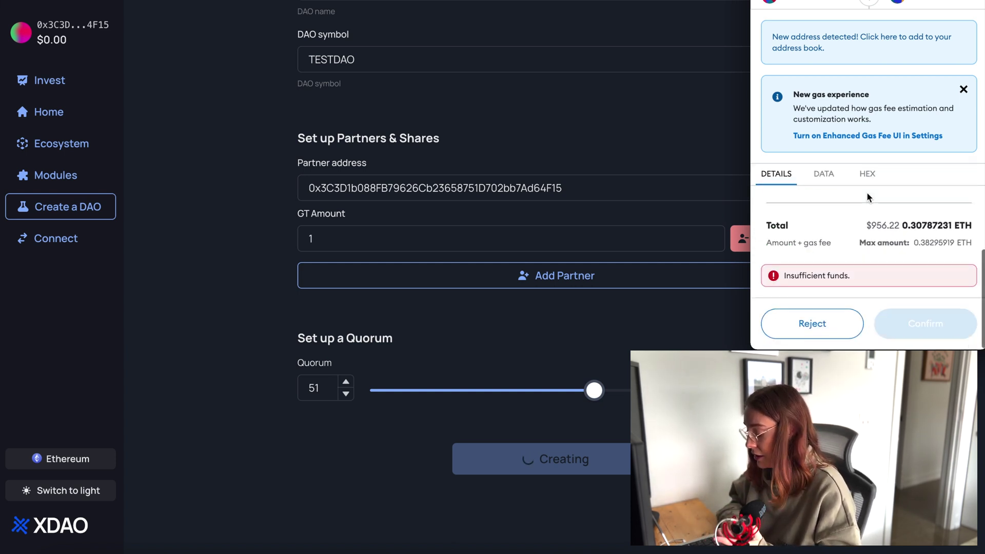
pyautogui.click(816, 324)
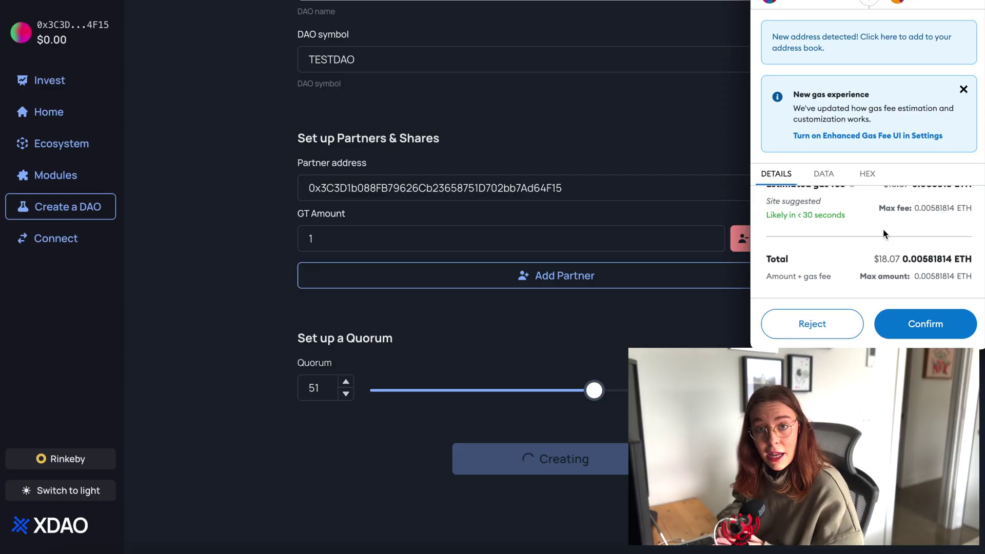
pyautogui.click(919, 329)
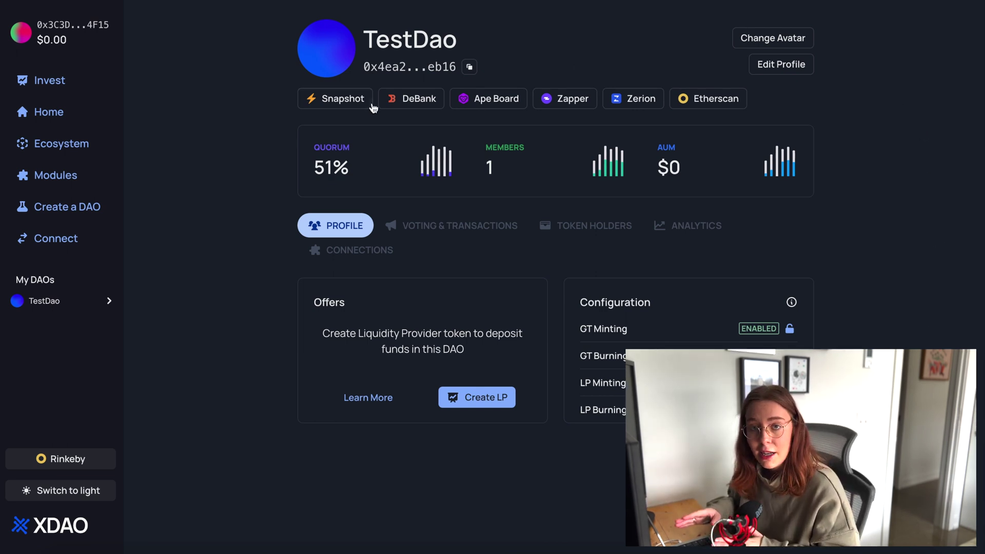
pyautogui.click(337, 104)
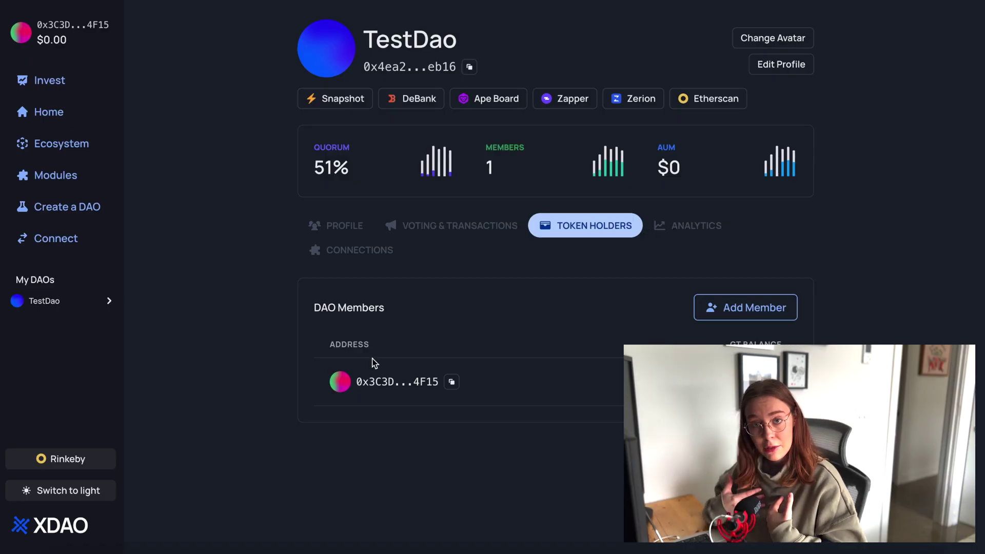
pyautogui.click(676, 229)
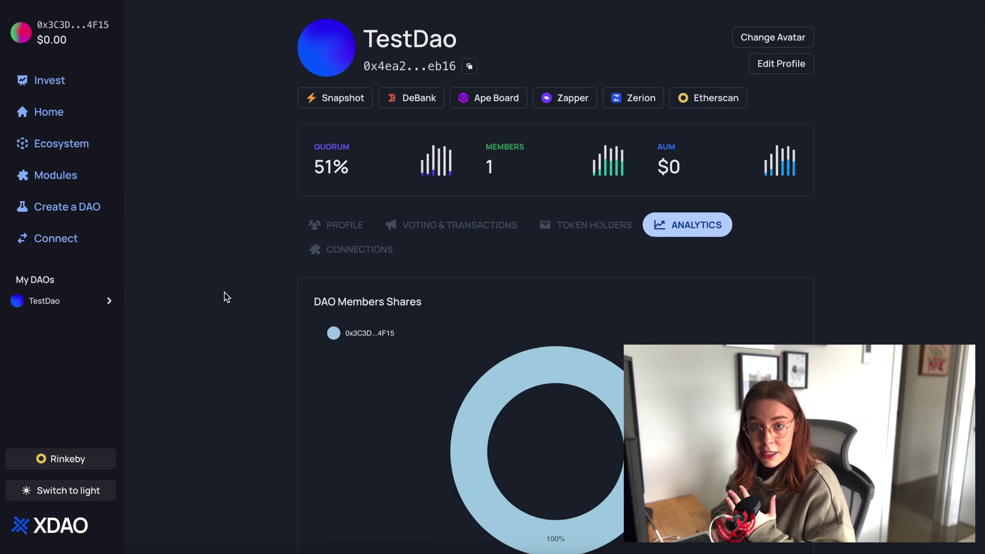
pyautogui.scroll(-2, 224, 292)
pyautogui.scroll(2, 224, 293)
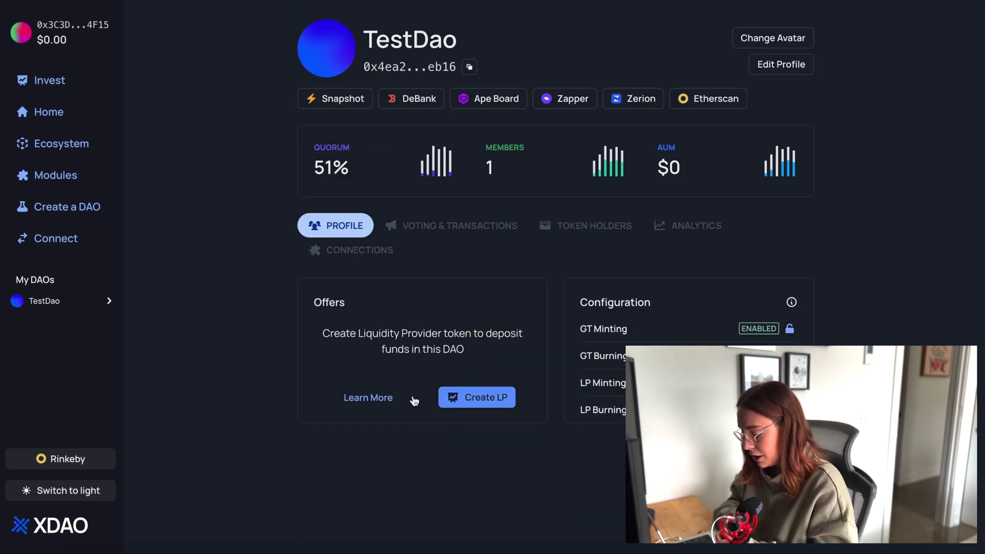
# Read the 'Issuing LP tokens' guide down through its Create Voting example.
pyautogui.click(365, 399)
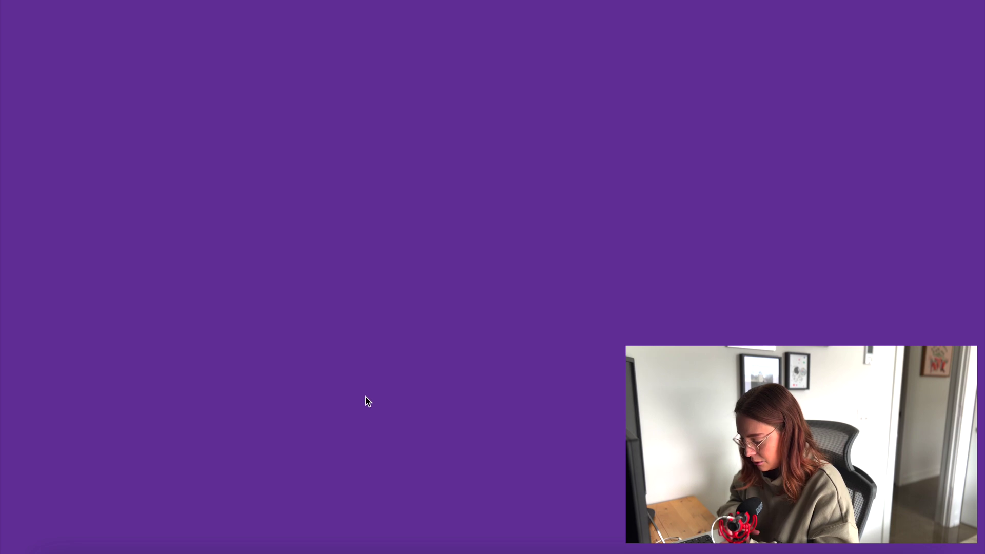
pyautogui.scroll(-3, 806, 313)
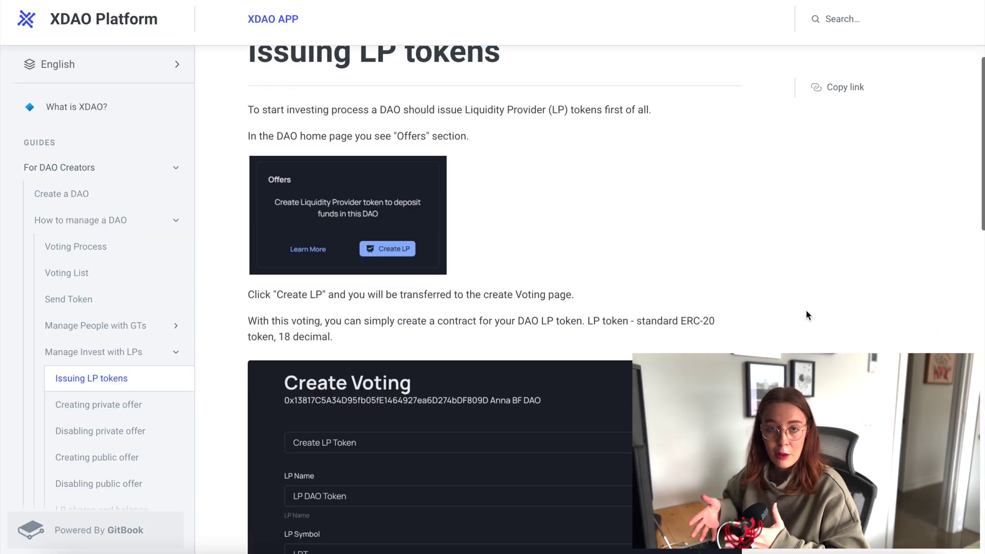
pyautogui.scroll(-3, 806, 312)
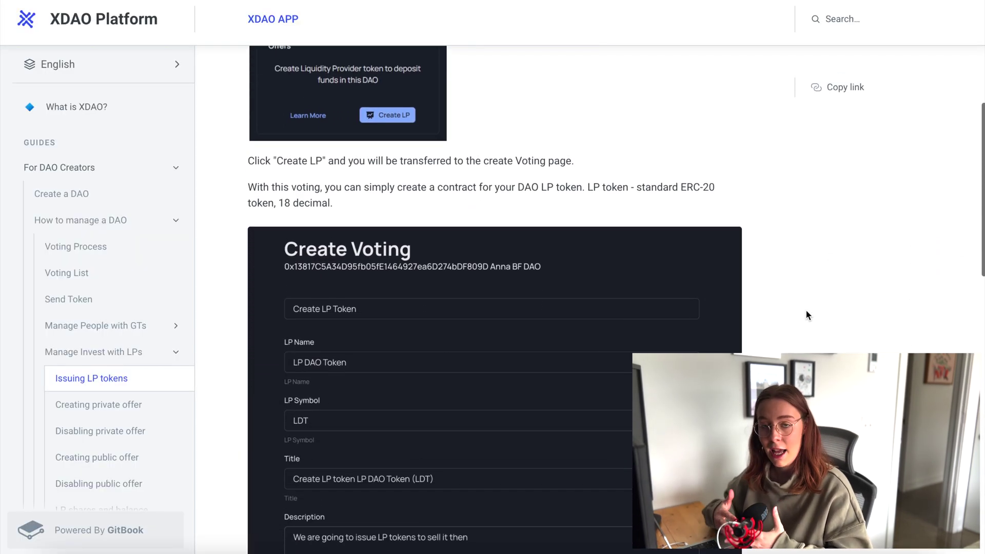
pyautogui.scroll(-3, 806, 315)
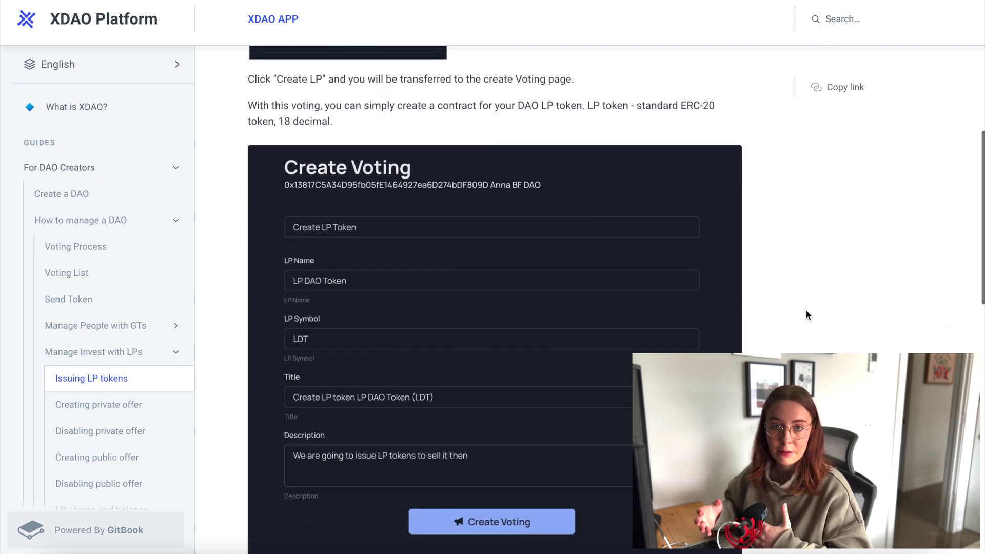
pyautogui.scroll(-1, 806, 310)
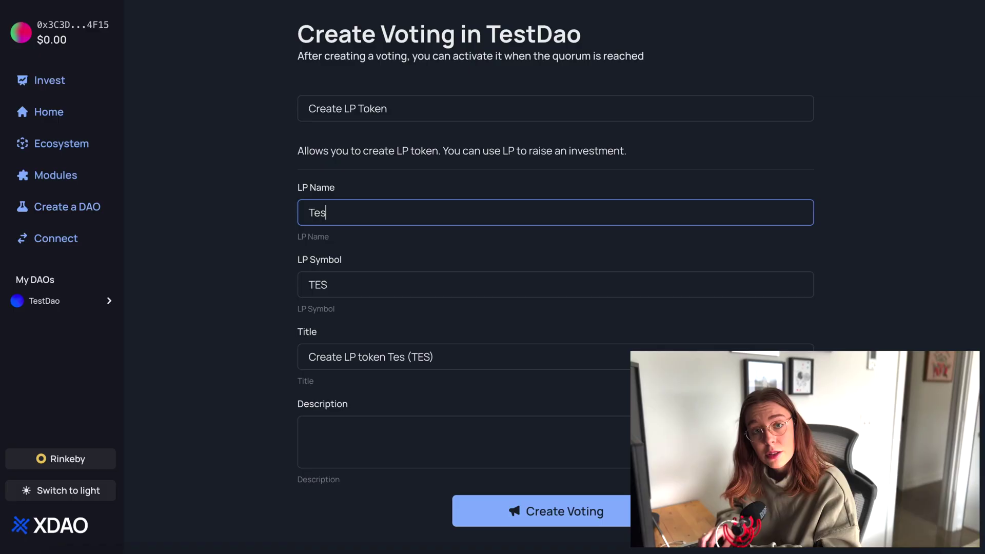
# Complete the TestDAO LP (TL) form and submit the voting that creates the LP token.
pyautogui.write('tokens to sell')
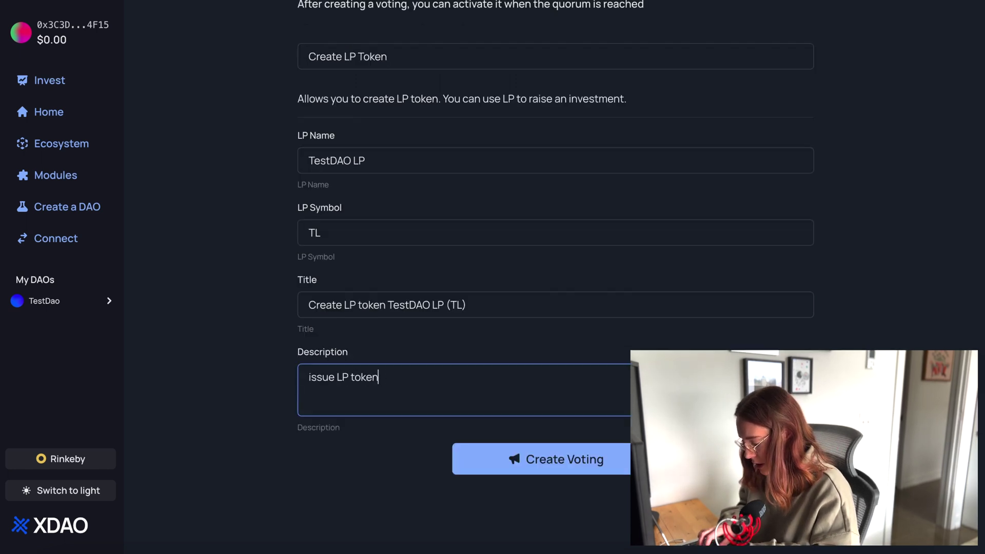
pyautogui.click(522, 469)
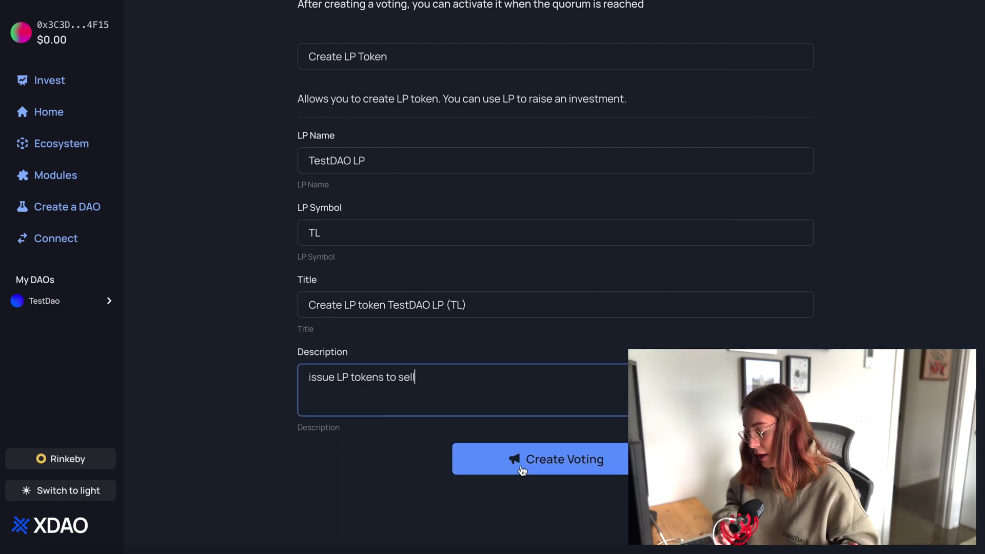
pyautogui.click(521, 468)
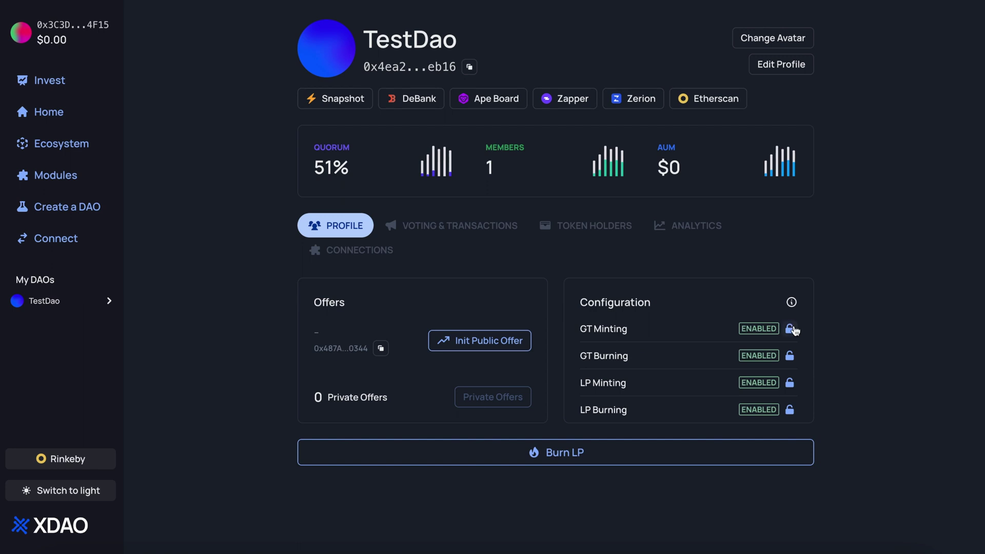
# Create and activate a voting to disable and freeze GT Burning for TestDao.
pyautogui.click(791, 329)
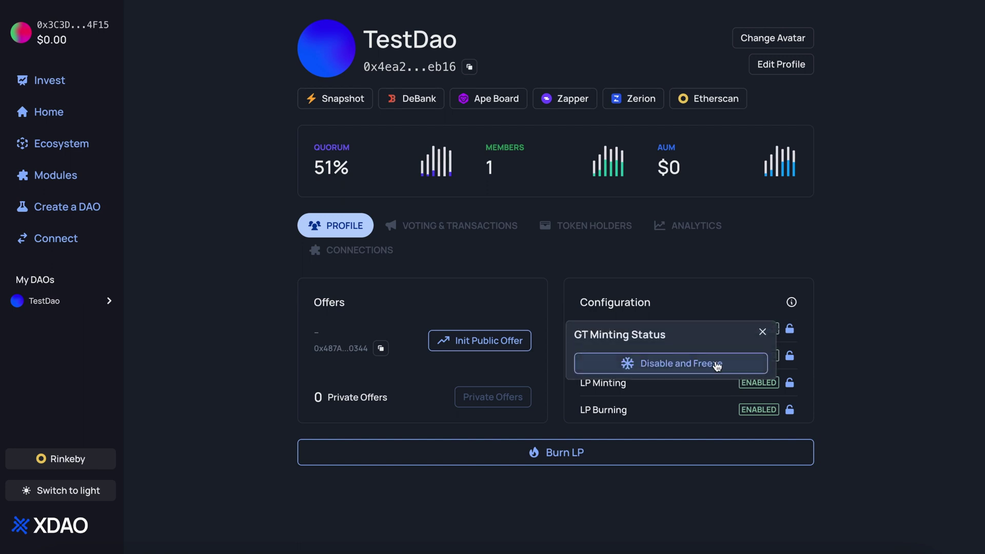
pyautogui.click(761, 333)
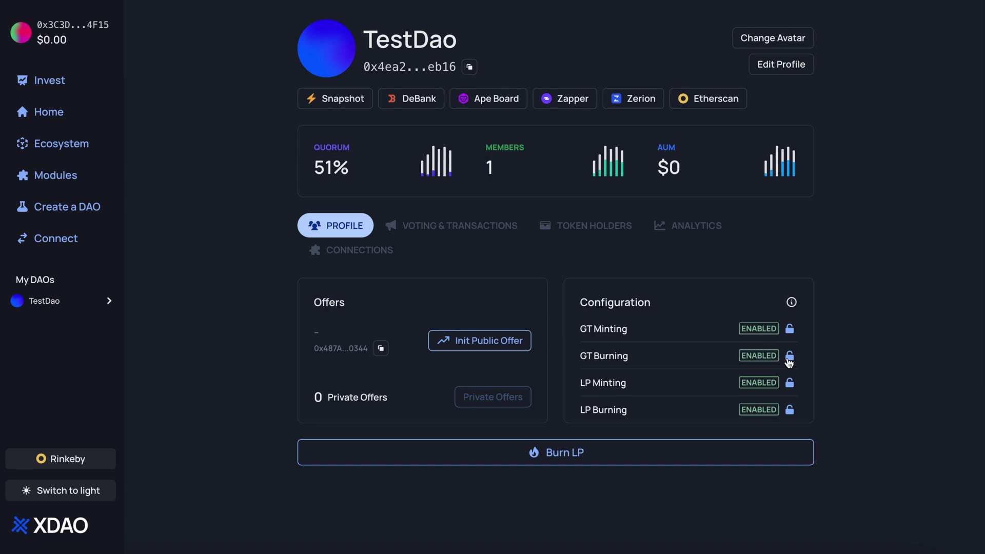
pyautogui.click(791, 356)
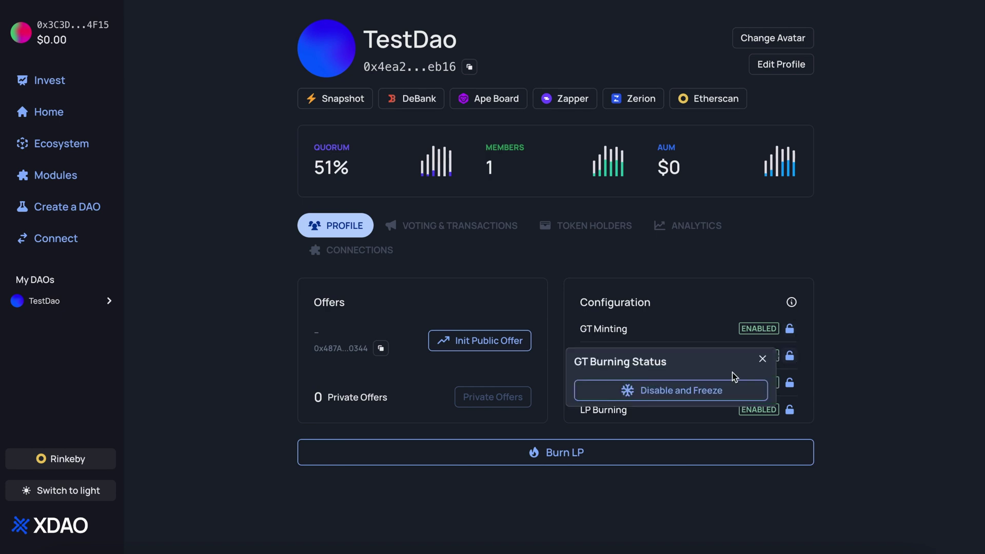
pyautogui.click(705, 397)
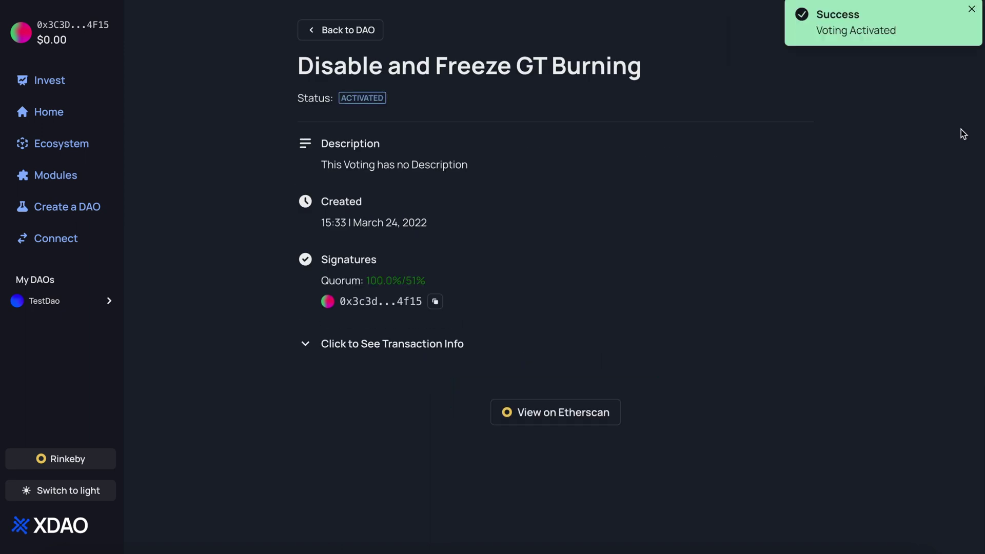
pyautogui.click(367, 34)
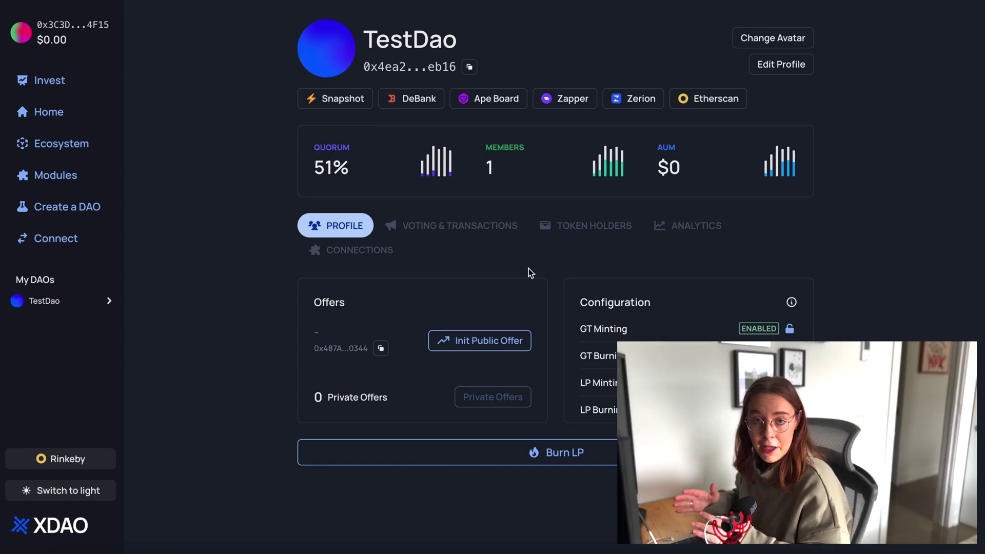
# Create a public offer voting for TestDao's LP with WETH as currency at rate 1.
pyautogui.click(469, 341)
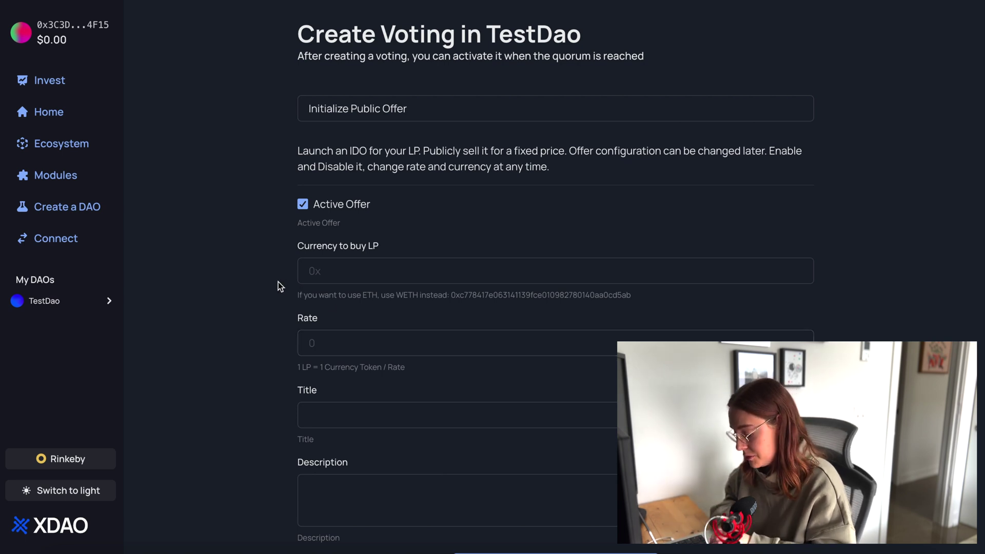
pyautogui.scroll(-1, 279, 284)
pyautogui.scroll(-3, 278, 284)
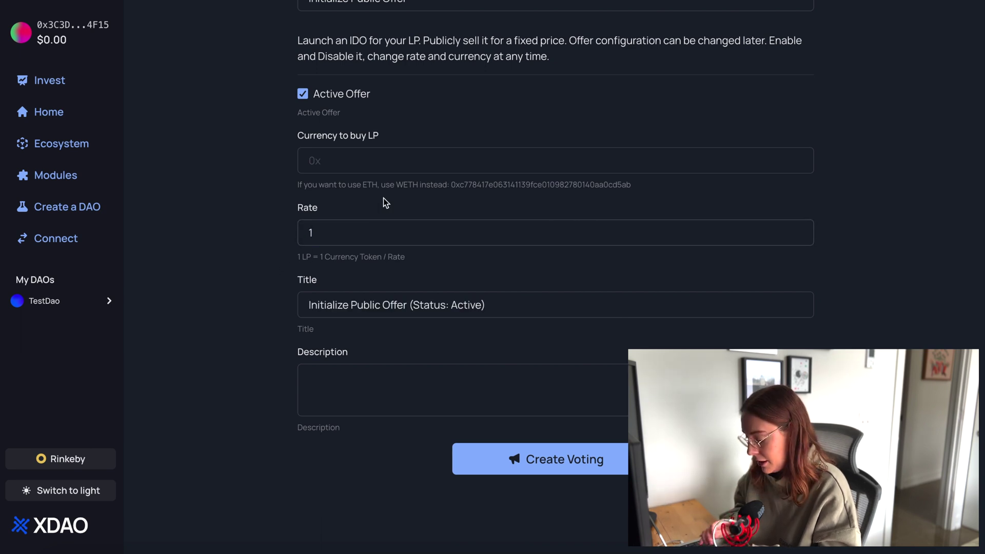
pyautogui.moveTo(452, 185); pyautogui.dragTo(638, 180)
pyautogui.click(600, 164)
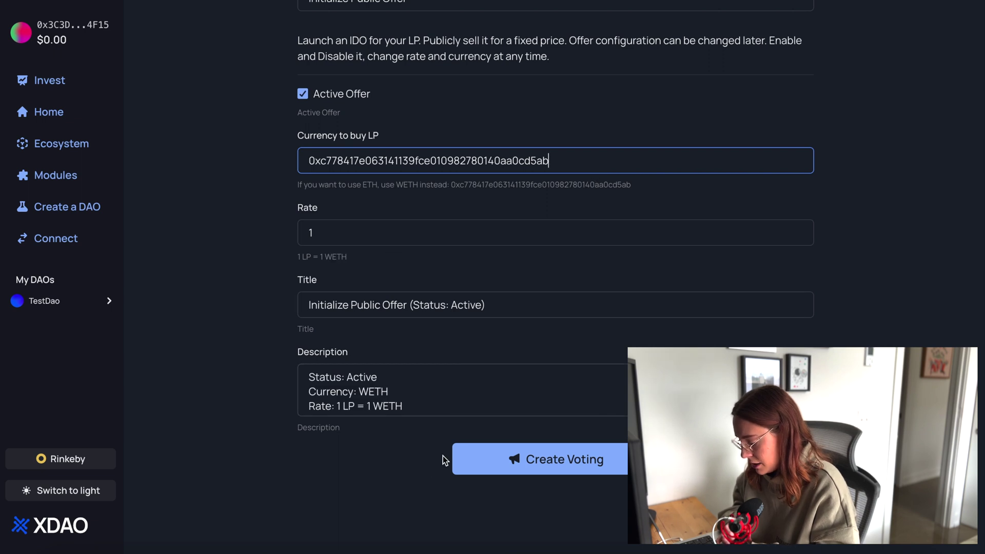
pyautogui.click(429, 470)
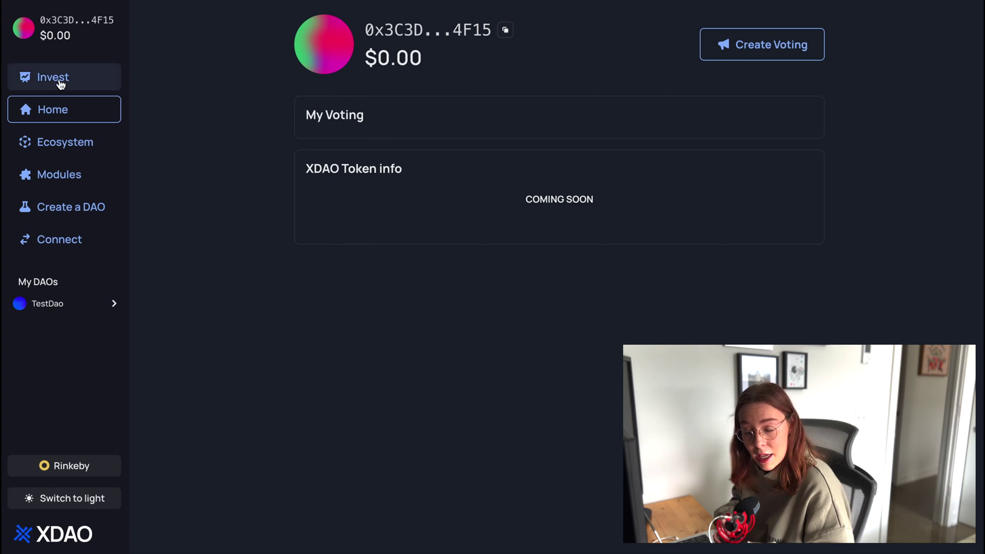
# Filter Invest to active public offers, search 'TestD', and open TestDao's investment form.
pyautogui.click(60, 82)
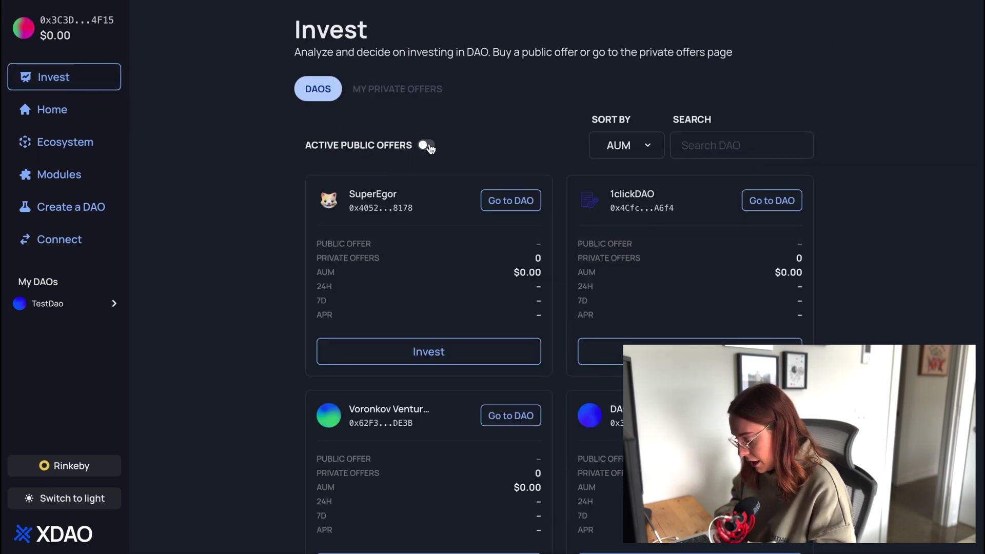
pyautogui.click(427, 145)
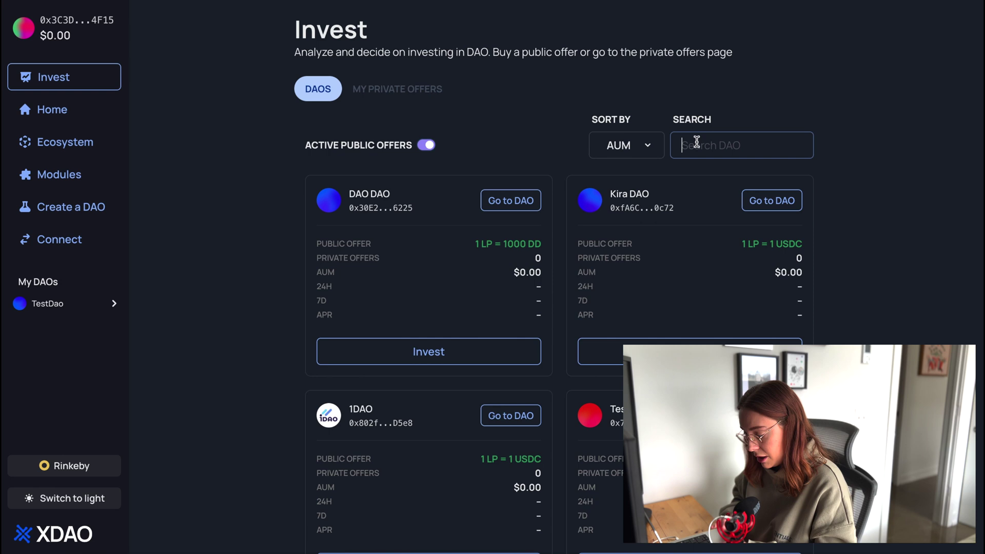
pyautogui.write('TestDAO')
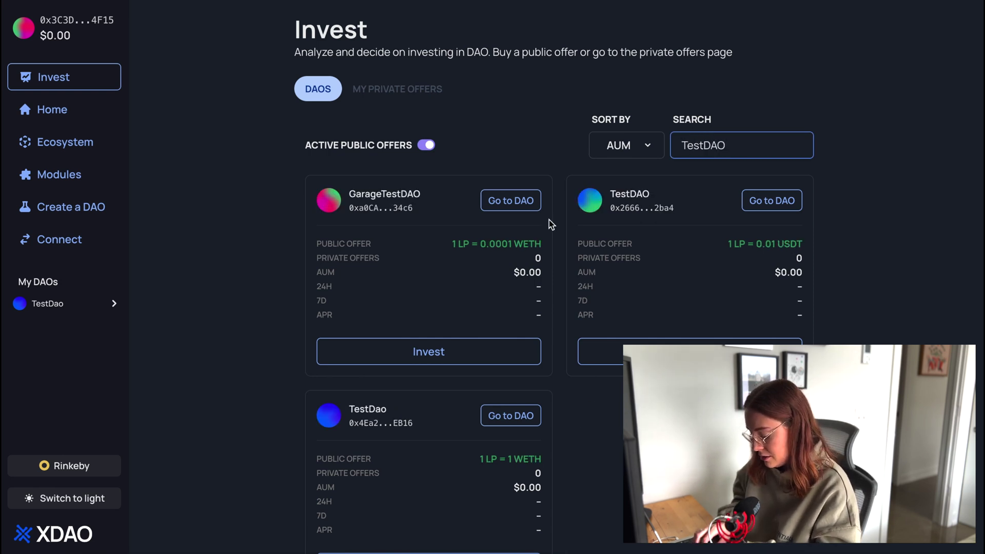
pyautogui.scroll(-3, 407, 418)
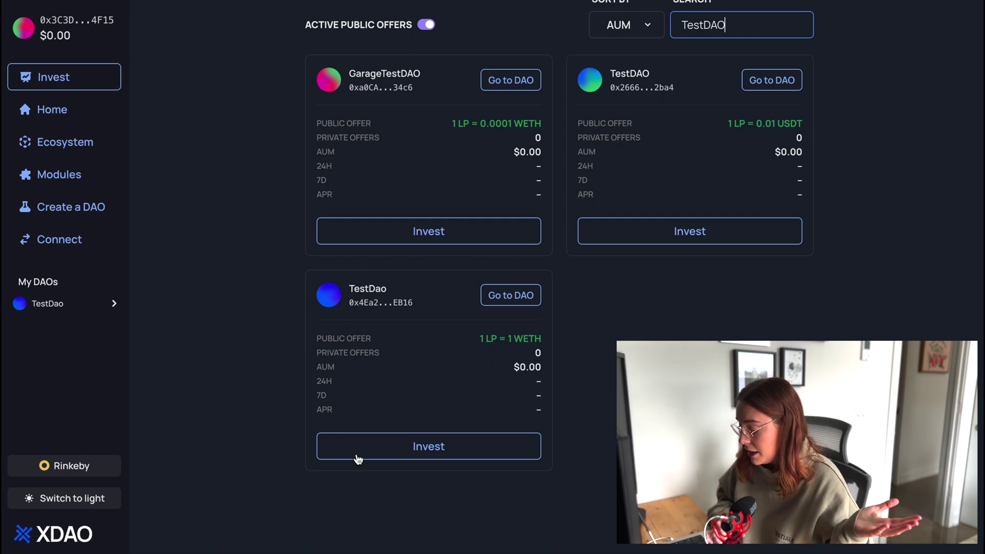
pyautogui.click(375, 446)
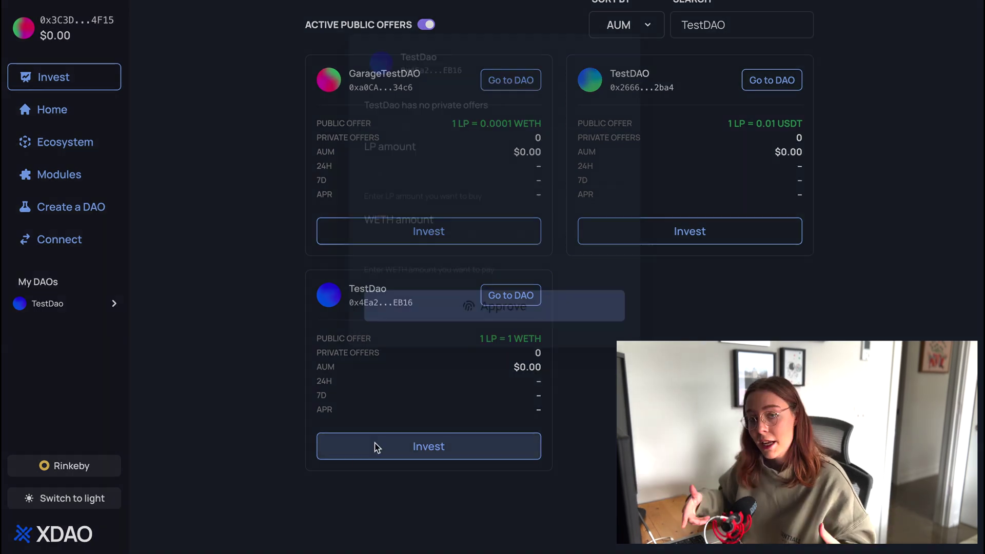